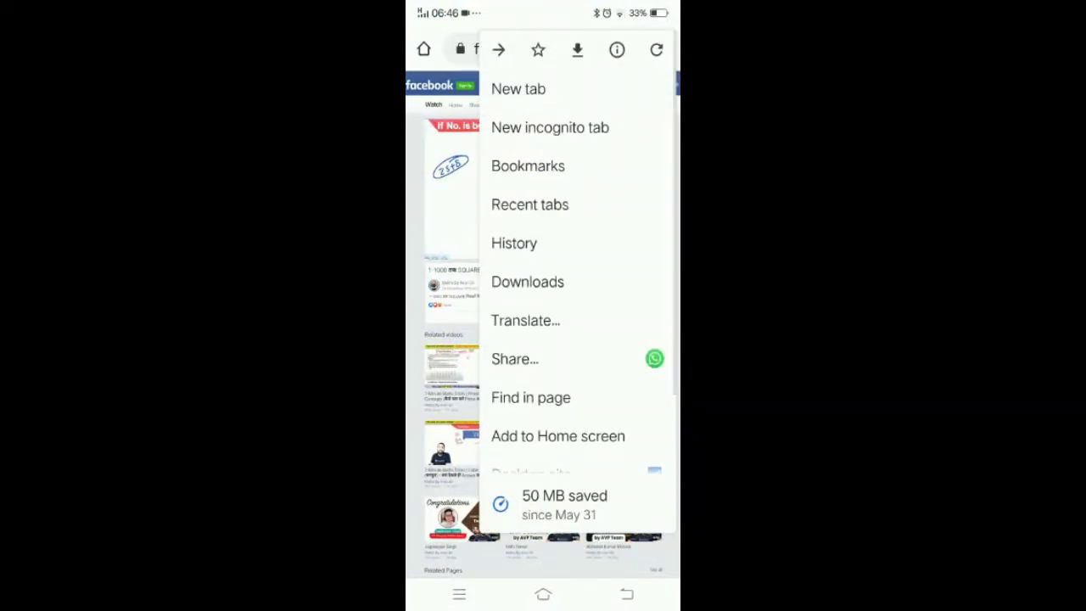
Turn on Chrome's Desktop site option so the Facebook video page reloads in desktop layout.
{"action": "scroll", "coordinate": [577, 280], "scroll_direction": "down", "scroll_amount": 5}
{"action": "scroll", "coordinate": [577, 255], "scroll_direction": "up", "scroll_amount": 3}
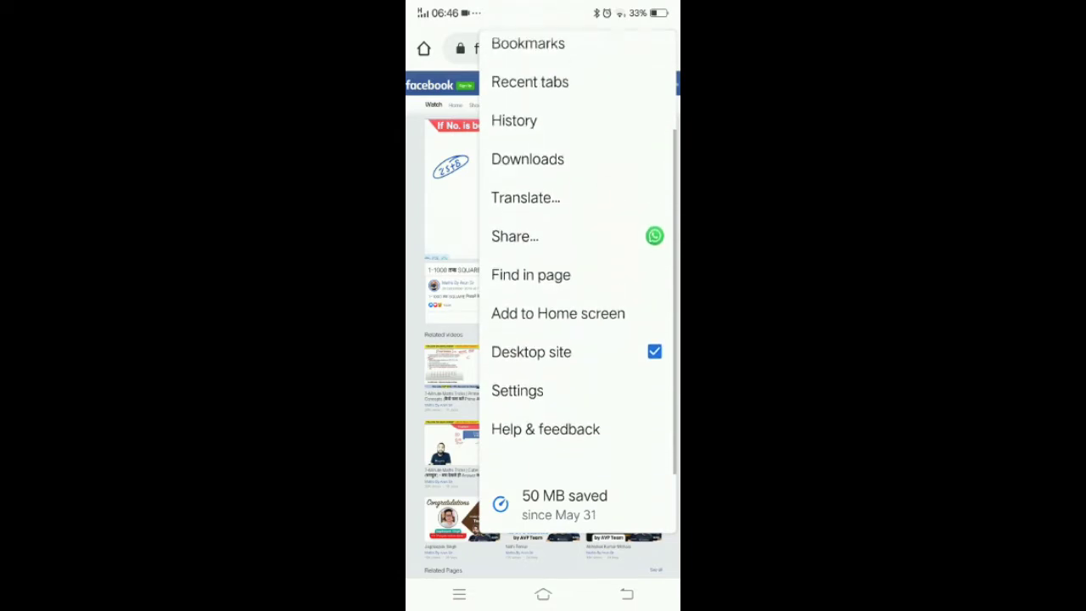
{"action": "key", "text": "Escape"}
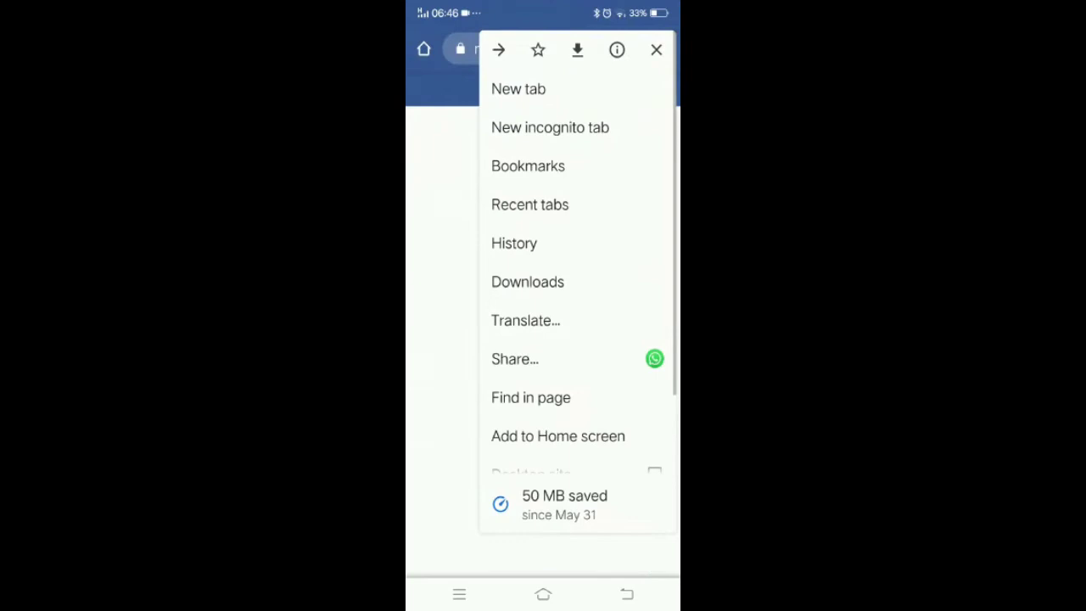
{"action": "scroll", "coordinate": [577, 279], "scroll_direction": "down", "scroll_amount": 3}
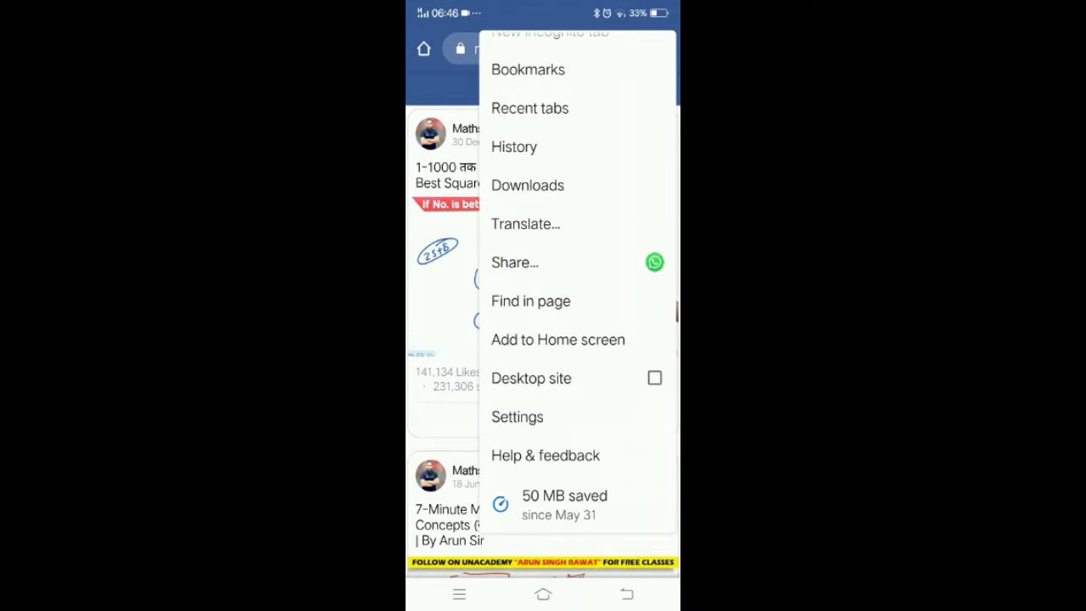
{"action": "left_click", "coordinate": [654, 377]}
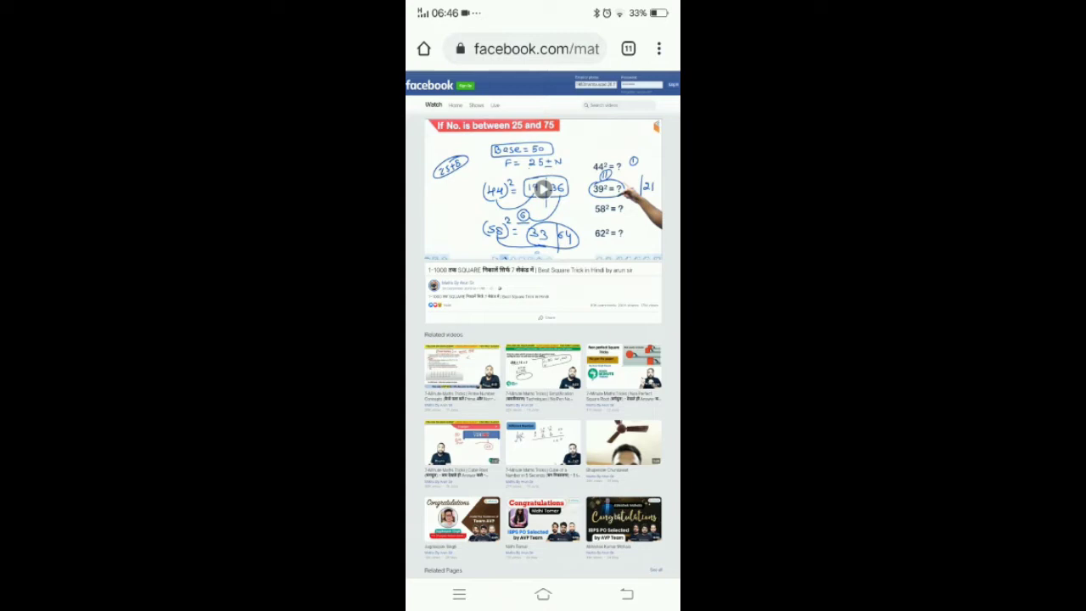
Go to meet.google.com using the address bar's Google Meet suggestion.
{"action": "left_click", "coordinate": [536, 48]}
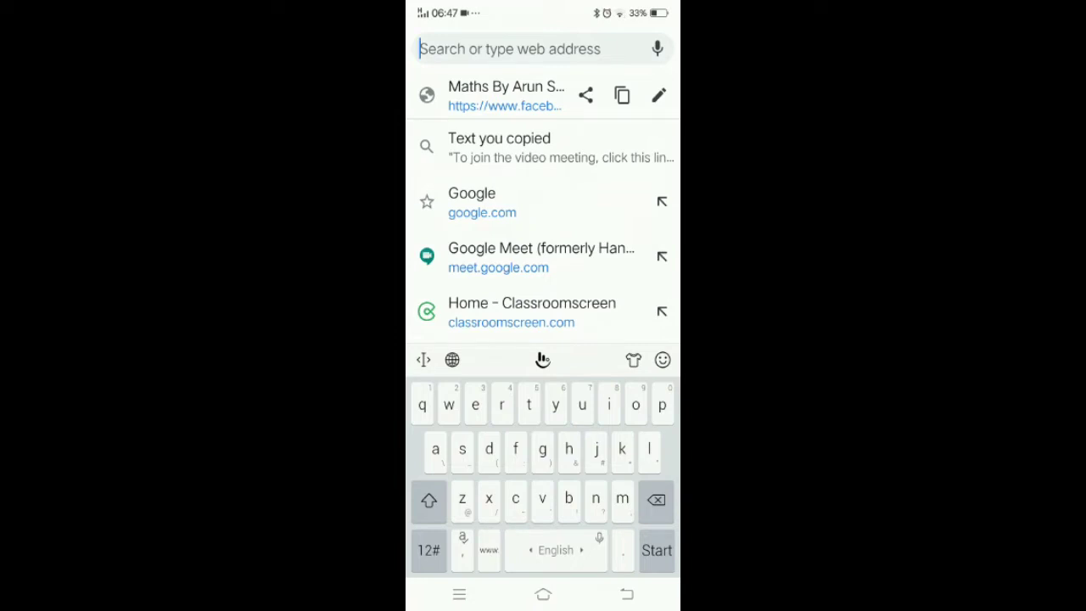
{"action": "left_click", "coordinate": [541, 257]}
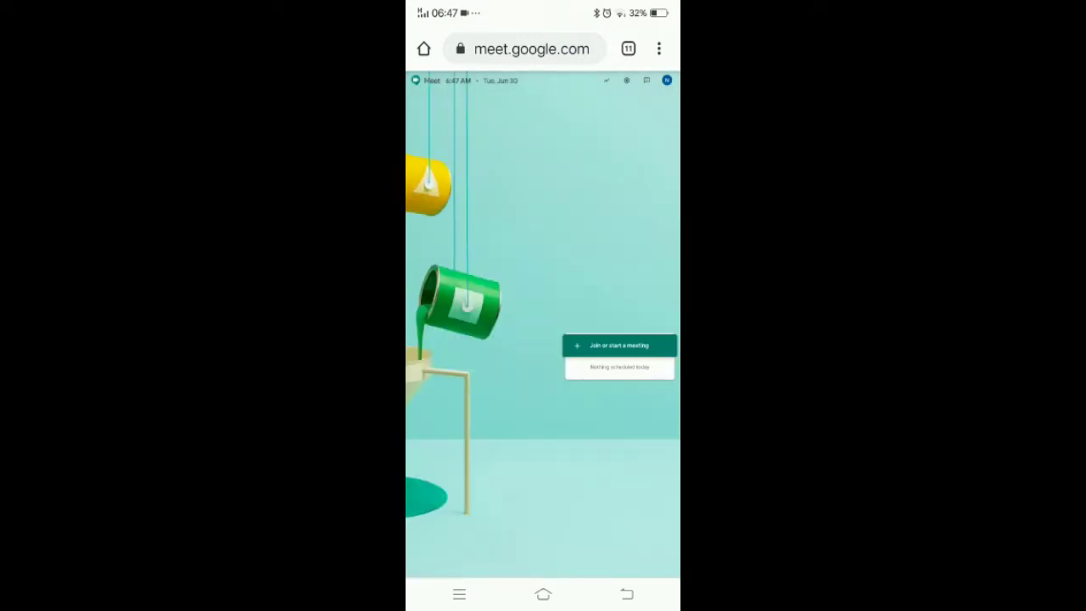
Start a meeting with the nickname 'n' and continue to the pre-join screen.
{"action": "left_click_drag", "start_coordinate": [595, 223], "coordinate": [539, 232]}
{"action": "left_click", "coordinate": [619, 345]}
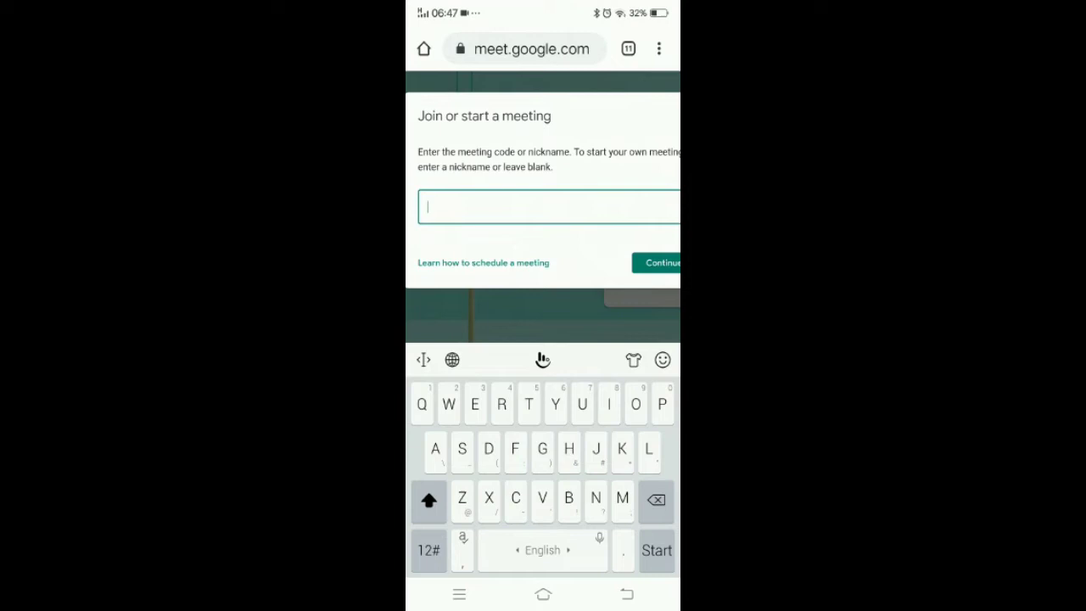
{"action": "type", "text": "n"}
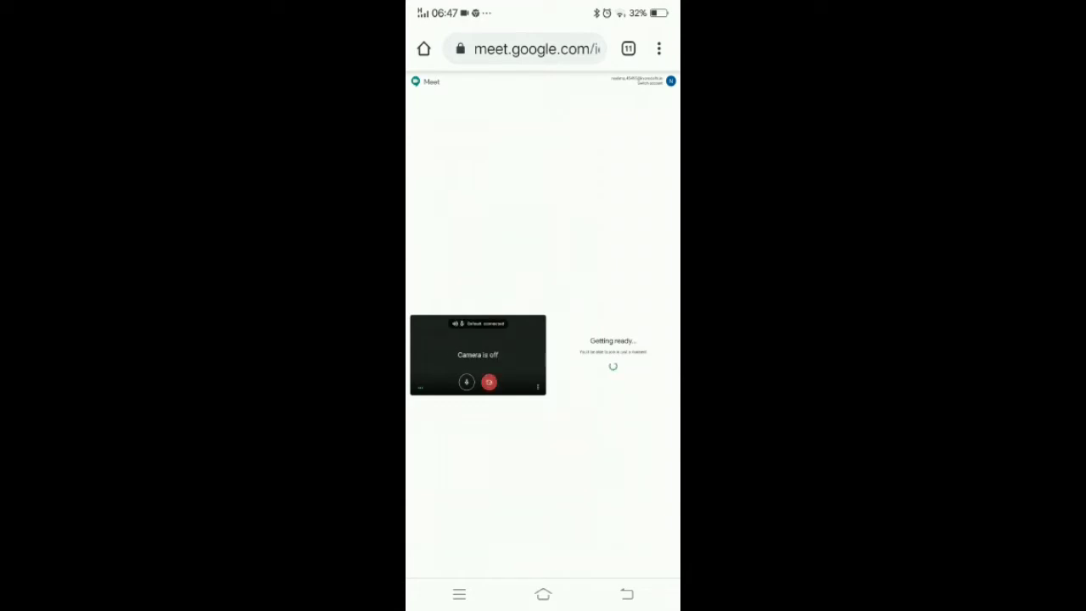
Join meeting n with camera and microphone off, then copy its joining info.
{"action": "left_click", "coordinate": [466, 382]}
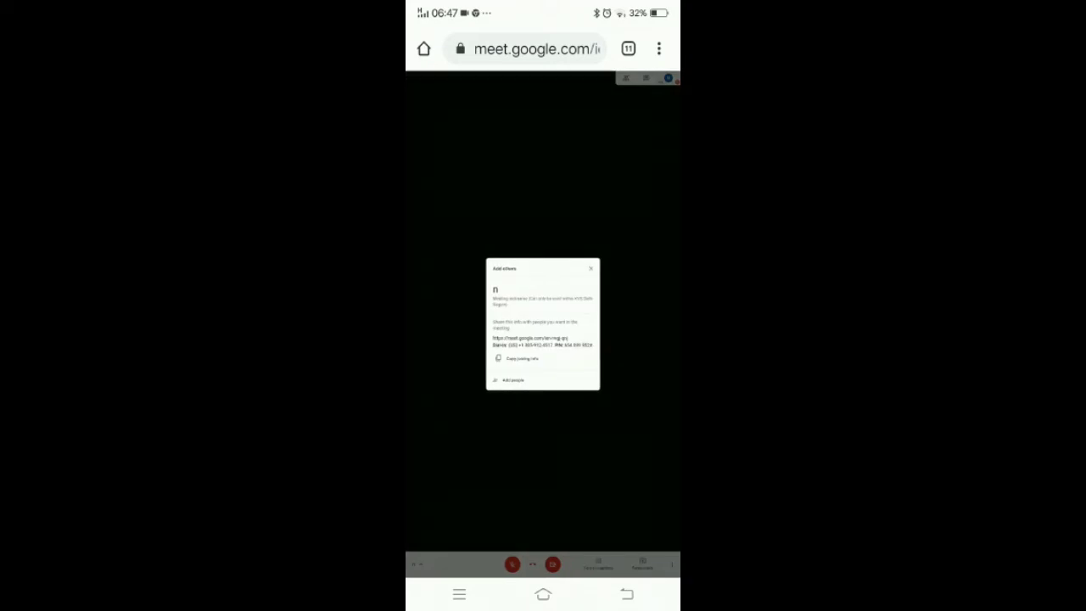
{"action": "left_click", "coordinate": [521, 358]}
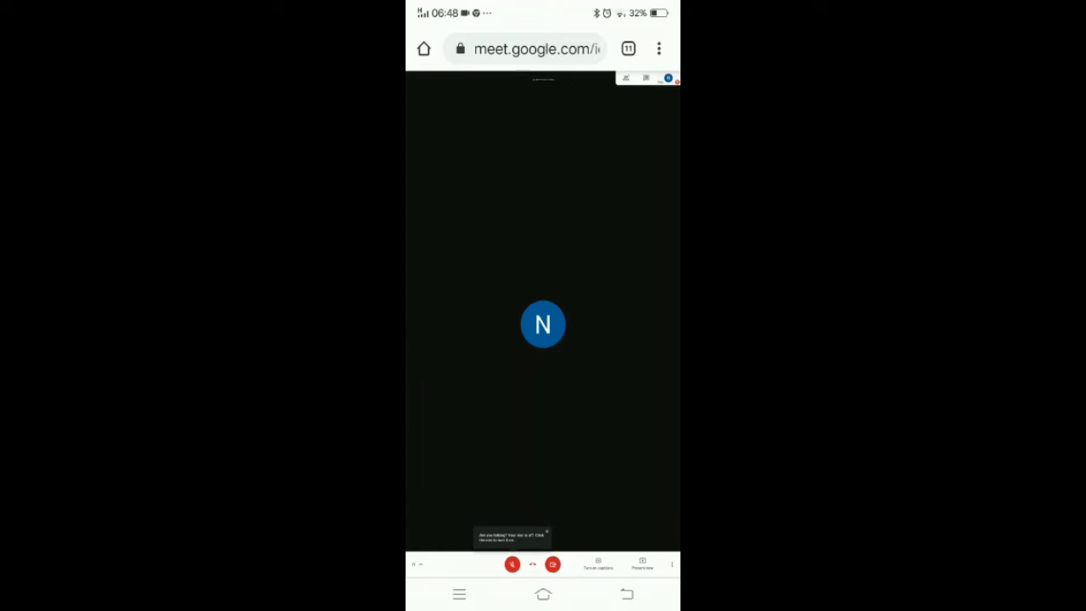
Choose Record meeting from the ⋮ menu, decline the consent prompt, and reopen the ⋮ menu.
{"action": "left_click", "coordinate": [671, 564]}
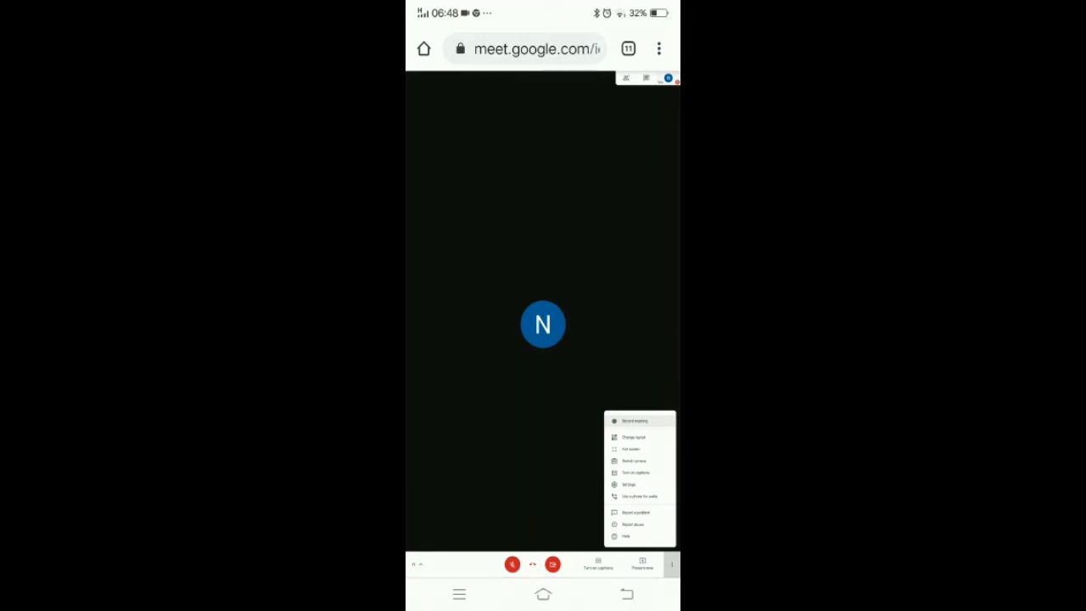
{"action": "left_click", "coordinate": [636, 421]}
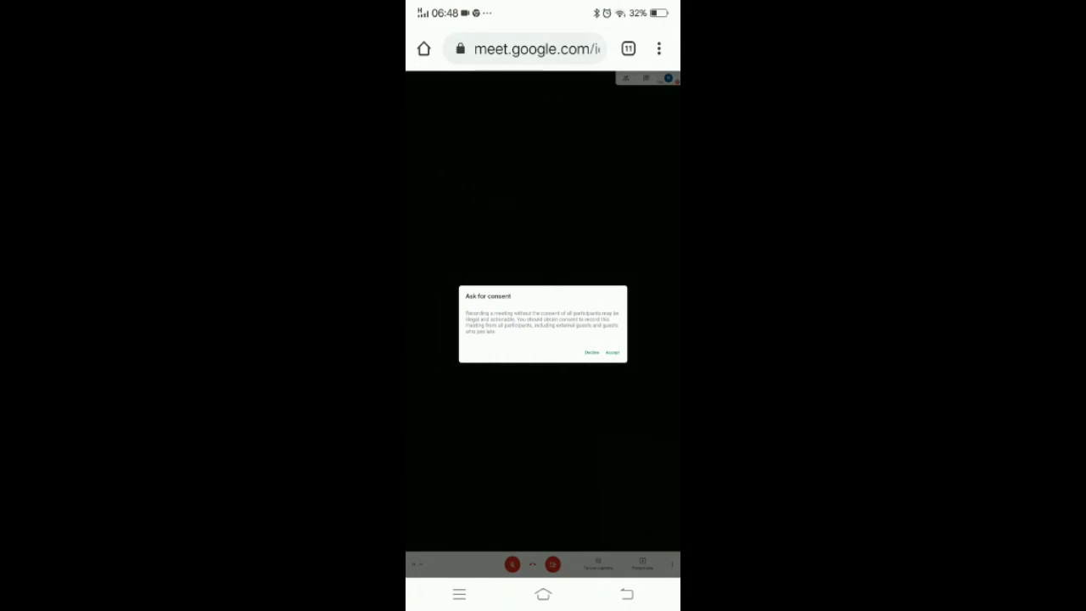
{"action": "left_click", "coordinate": [592, 353]}
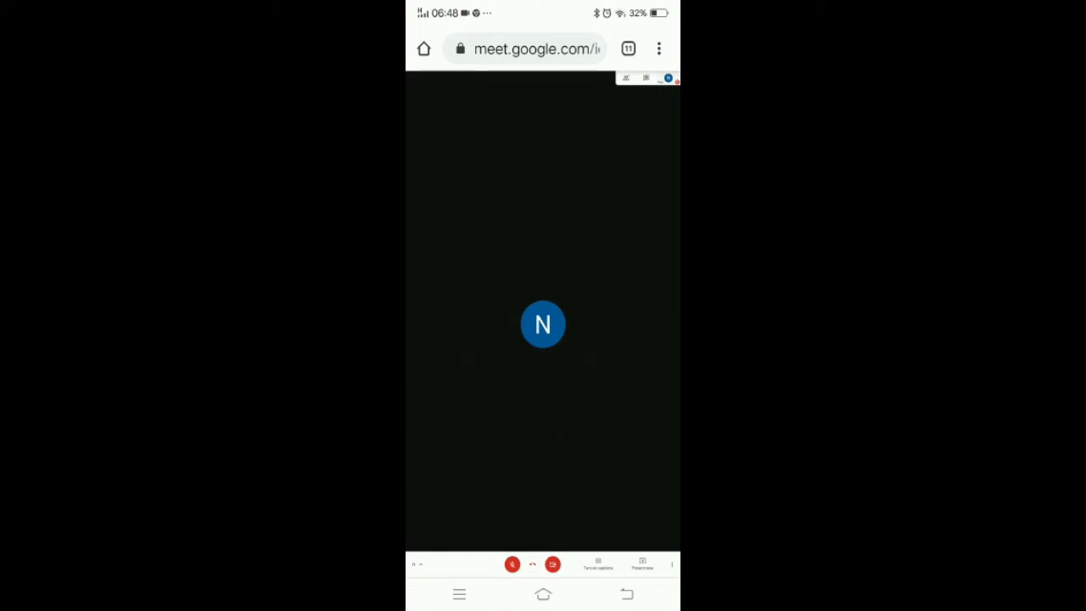
{"action": "left_click", "coordinate": [672, 564]}
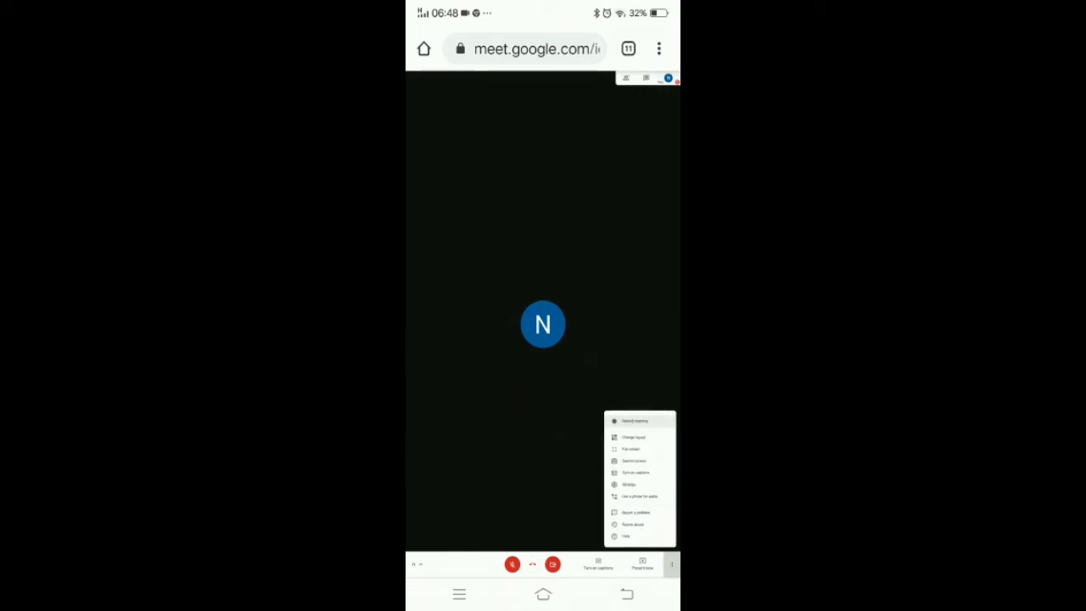
Record meeting n by choosing Record meeting from the ⋮ menu and accepting the consent dialog.
{"action": "left_click", "coordinate": [660, 396]}
{"action": "scroll", "coordinate": [652, 440], "scroll_direction": "up", "scroll_amount": 2}
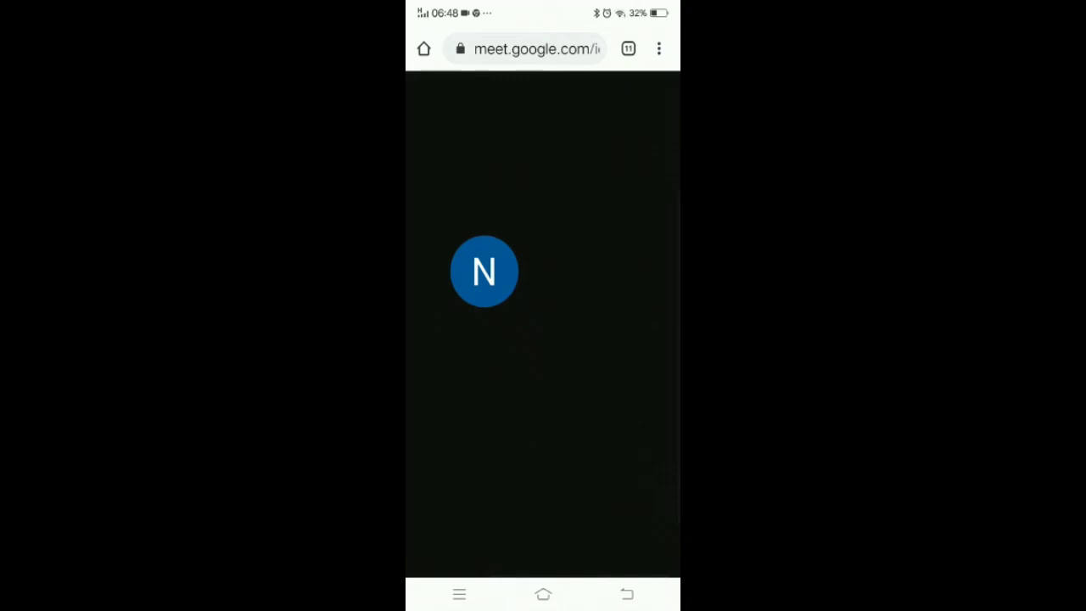
{"action": "scroll", "coordinate": [635, 507], "scroll_direction": "down", "scroll_amount": 3}
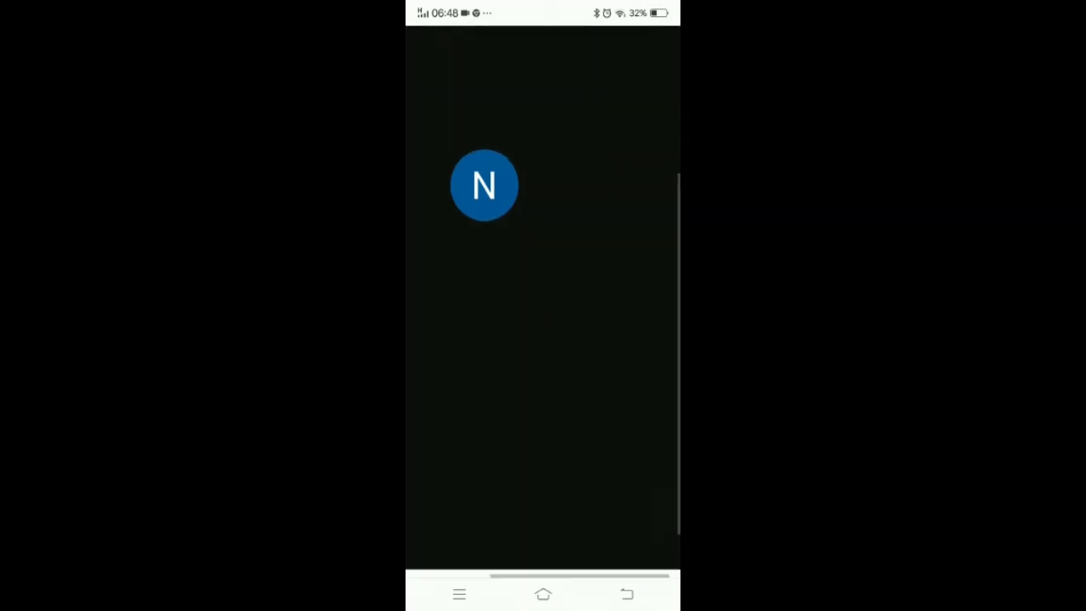
{"action": "scroll", "coordinate": [606, 516], "scroll_direction": "down", "scroll_amount": 2}
{"action": "scroll", "coordinate": [653, 543], "scroll_direction": "right", "scroll_amount": 2}
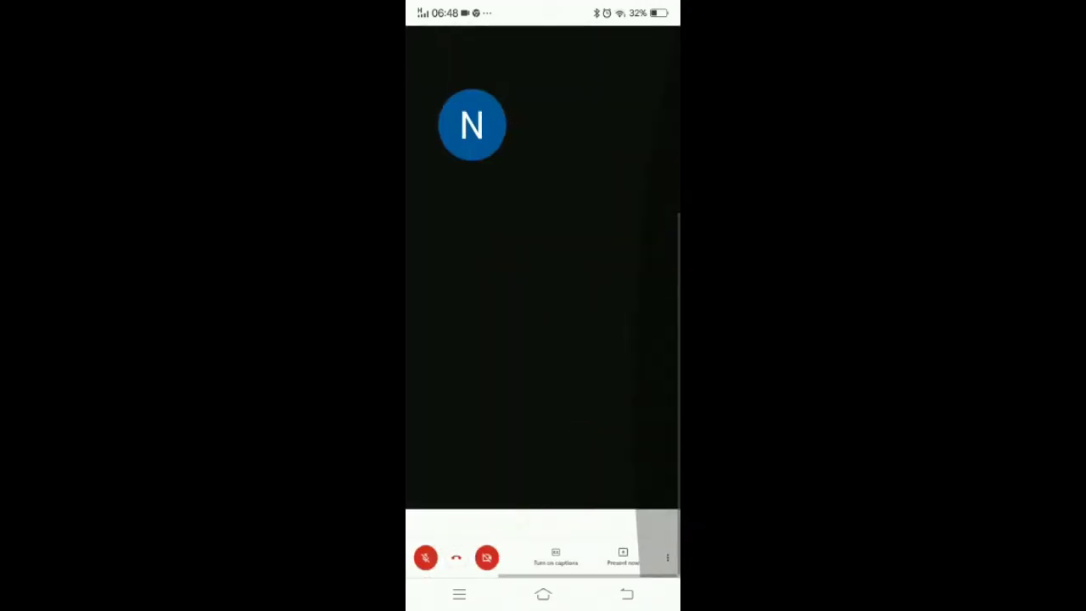
{"action": "left_click", "coordinate": [667, 558]}
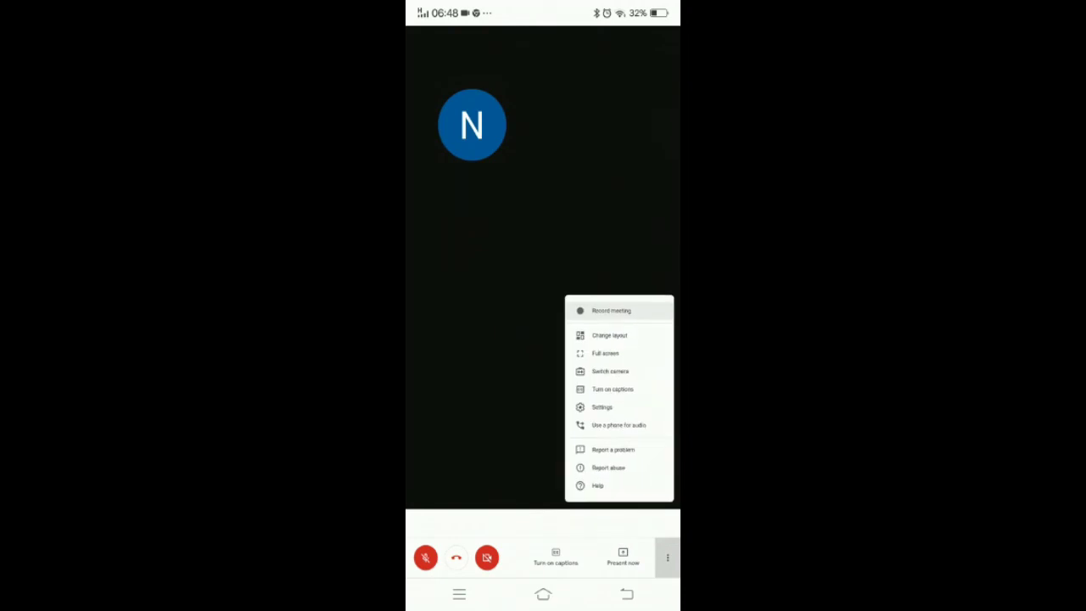
{"action": "left_click", "coordinate": [611, 310]}
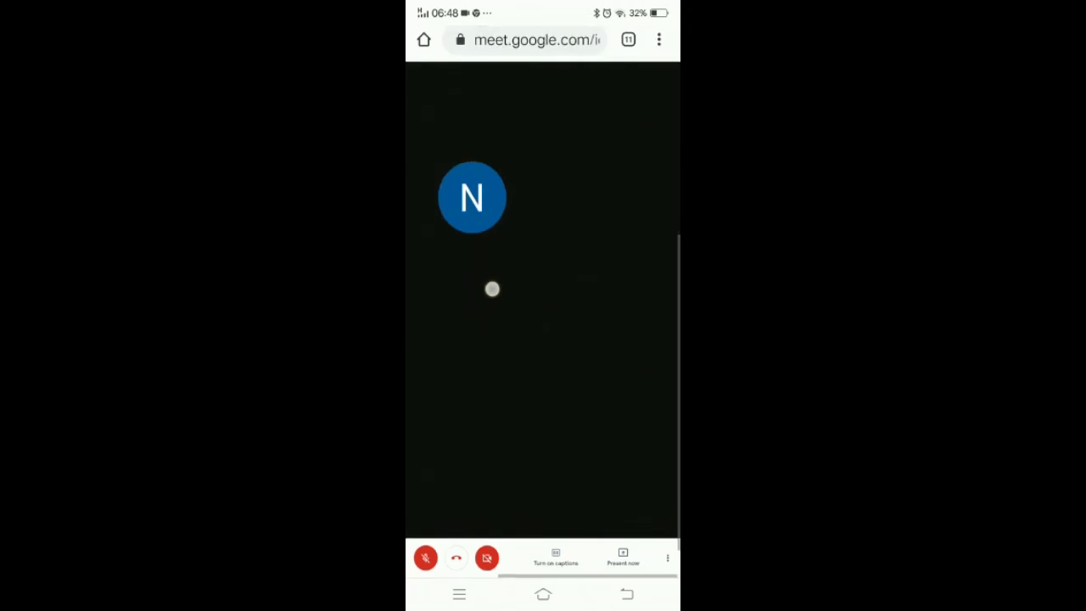
{"action": "left_click", "coordinate": [582, 247]}
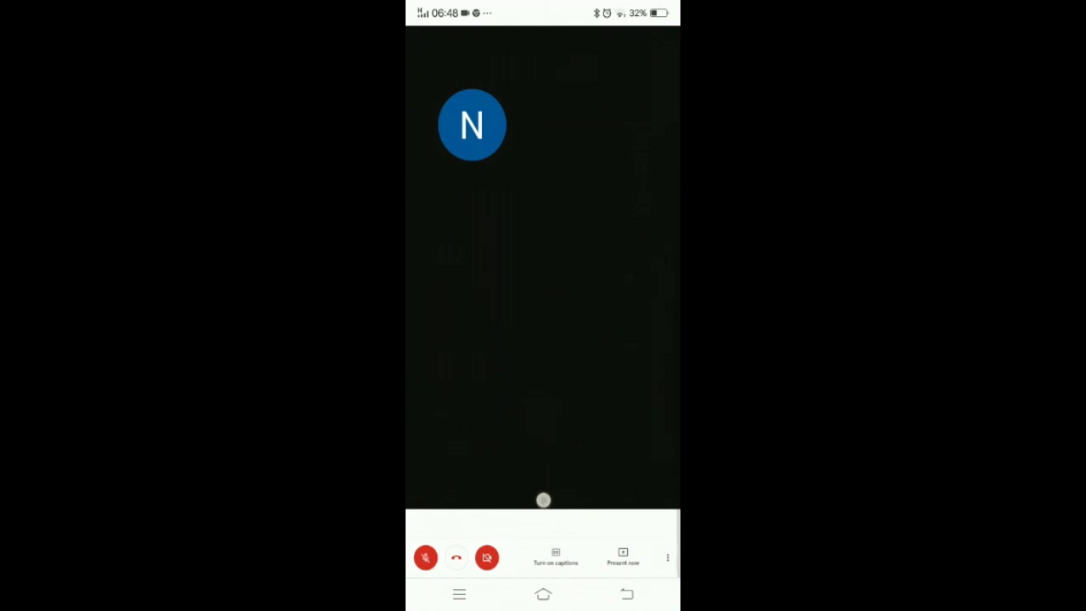
Choose Stop recording from the ⋮ menu and confirm it so the recording goes to Drive.
{"action": "left_click", "coordinate": [667, 557]}
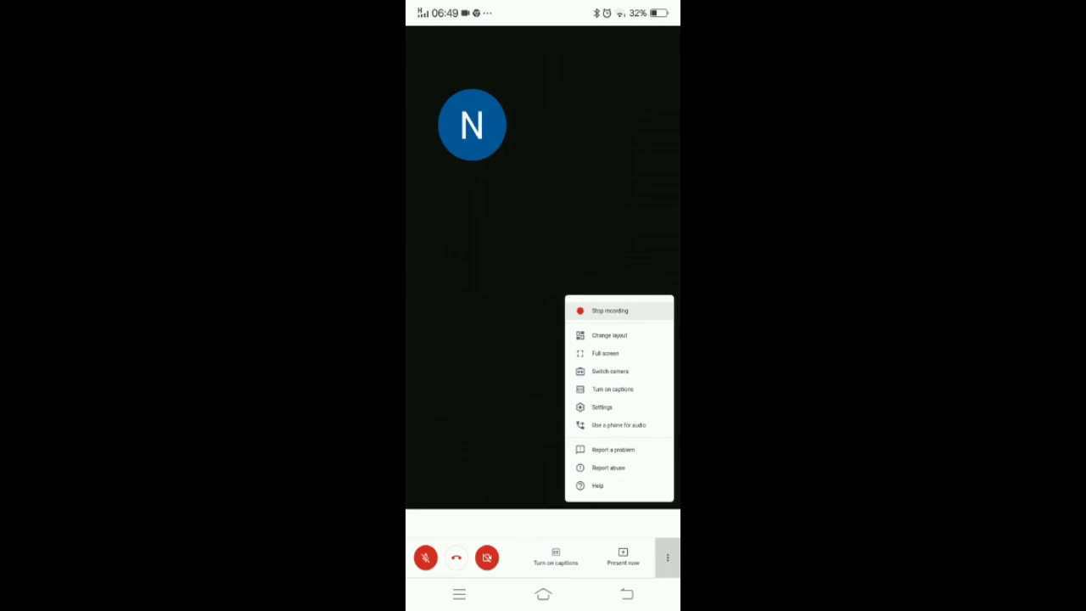
{"action": "left_click", "coordinate": [585, 311]}
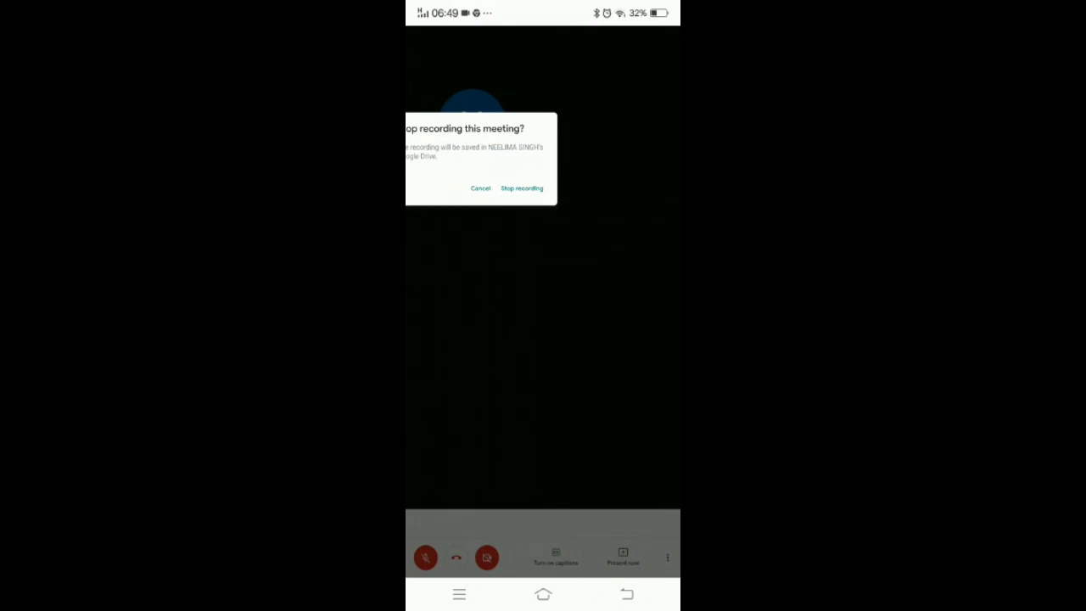
{"action": "left_click", "coordinate": [522, 187]}
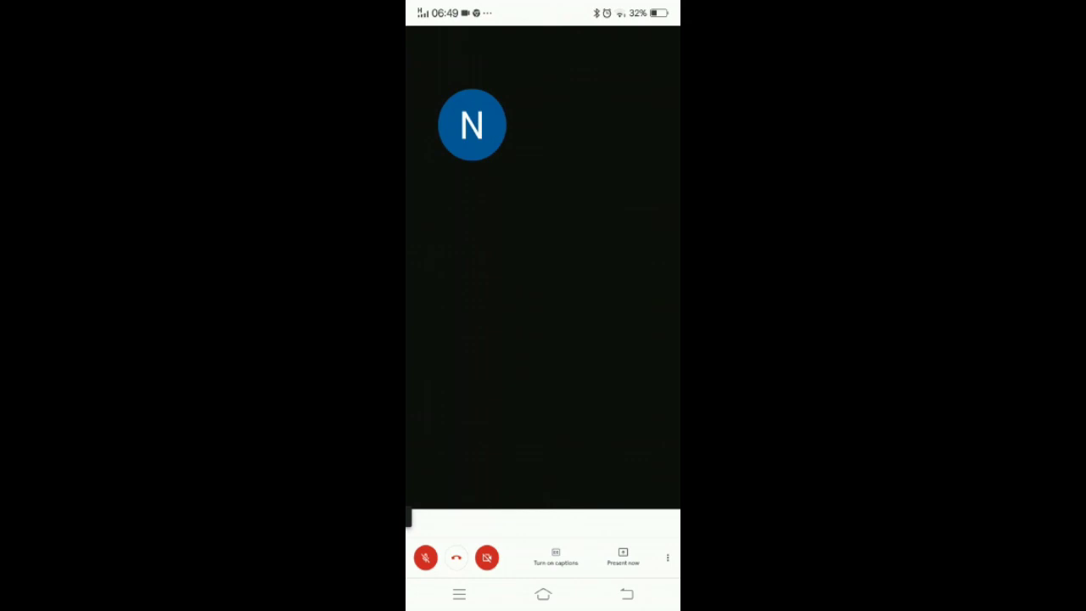
{"action": "left_click_drag", "start_coordinate": [484, 436], "coordinate": [630, 429]}
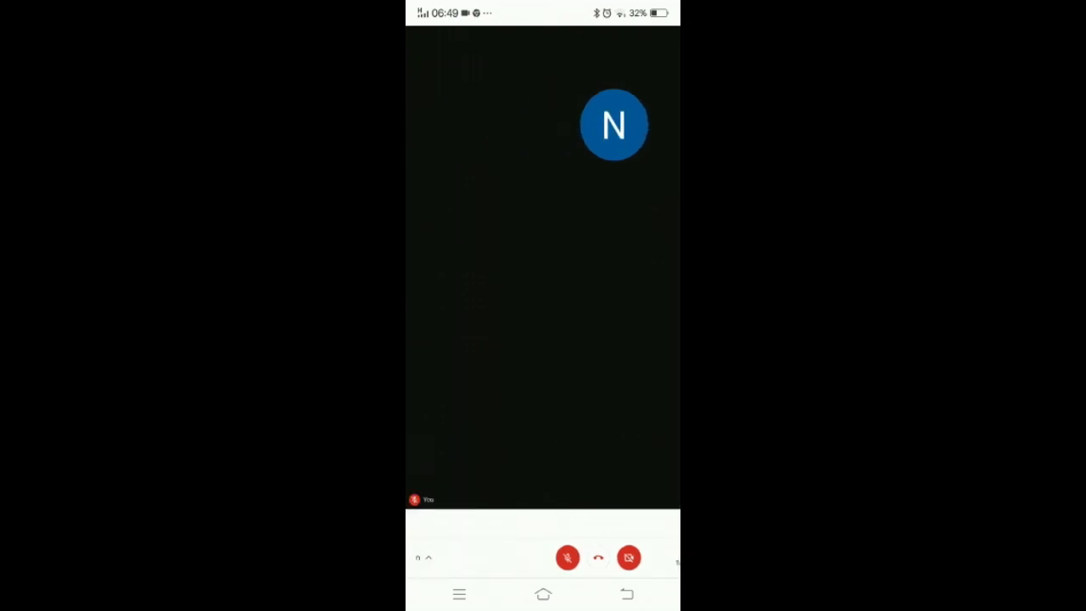